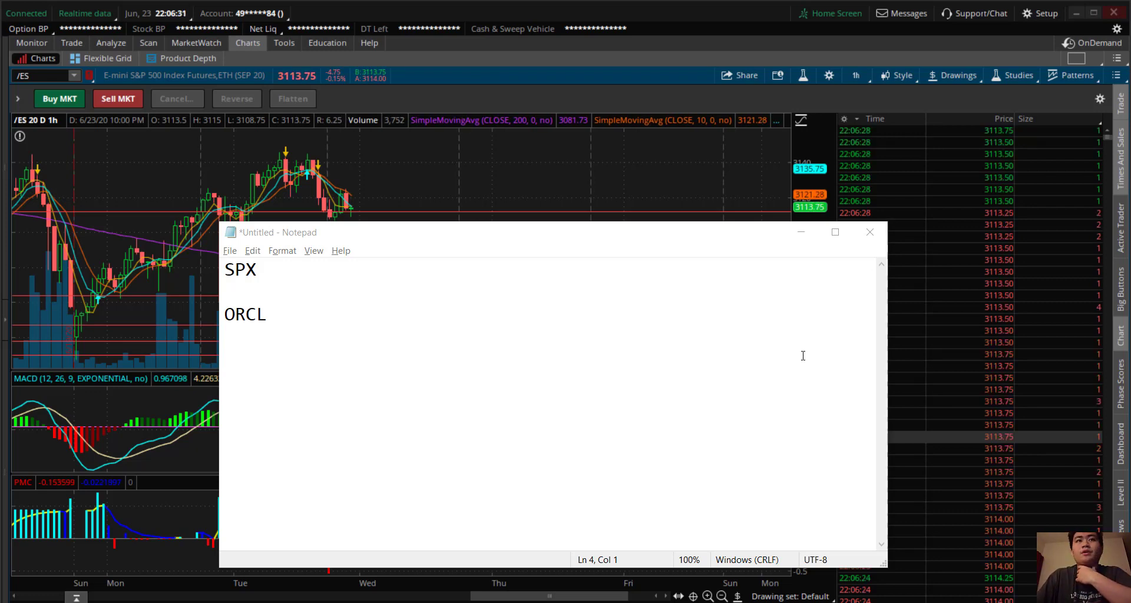
# Highlight the SPX and ORCL entries in the Notepad notes in turn, and minimize the notes window.
pyautogui.click(286, 273)
pyautogui.hotkey('shift', 'Home')
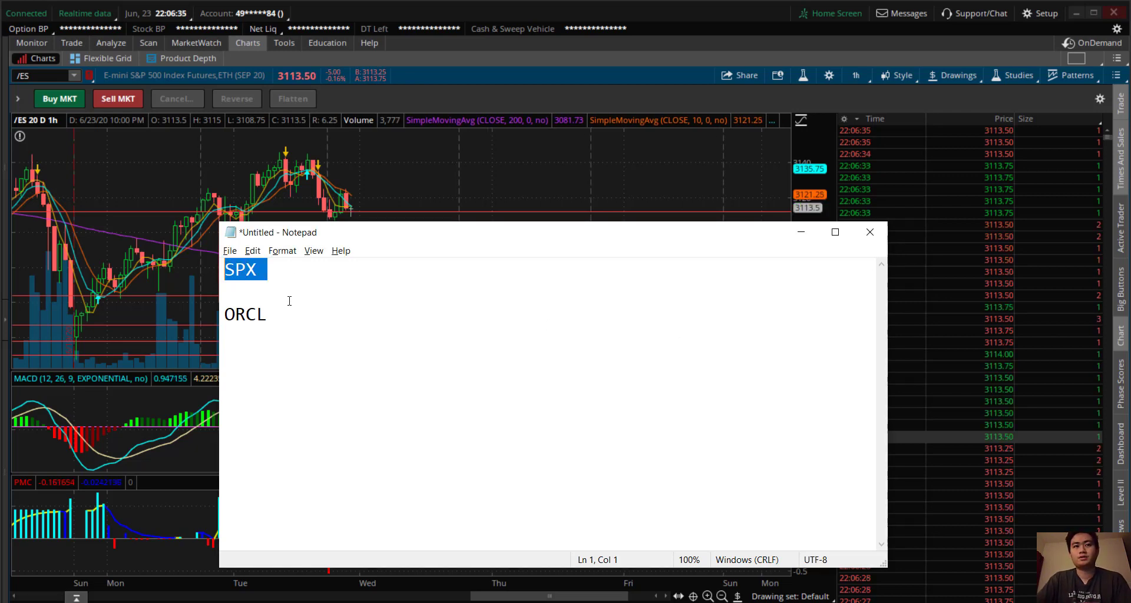
pyautogui.moveTo(300, 310); pyautogui.dragTo(224, 314)
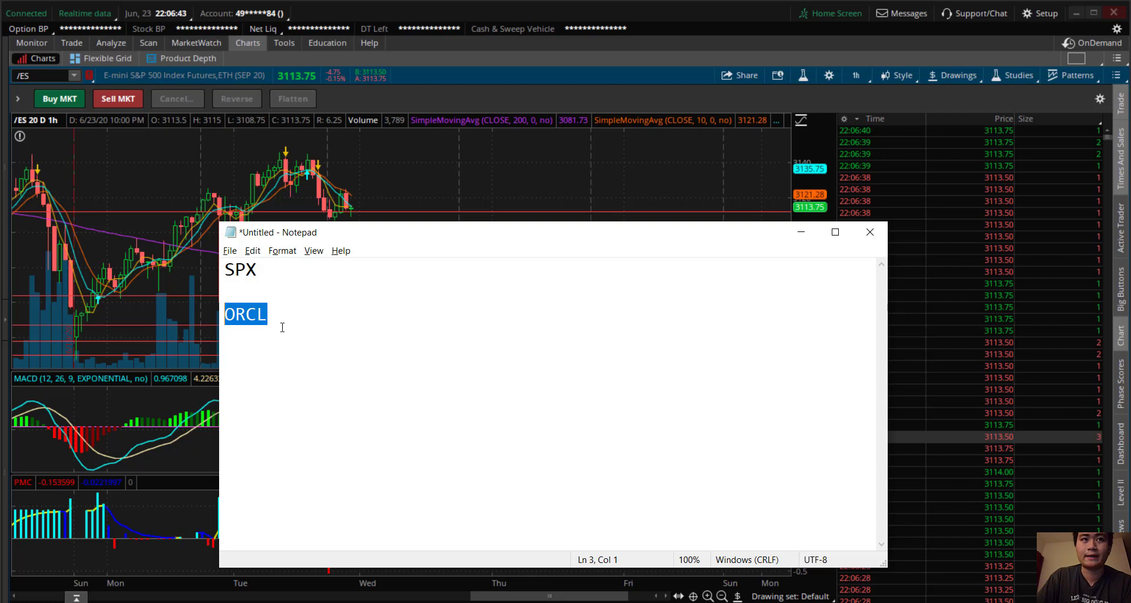
pyautogui.click(298, 305)
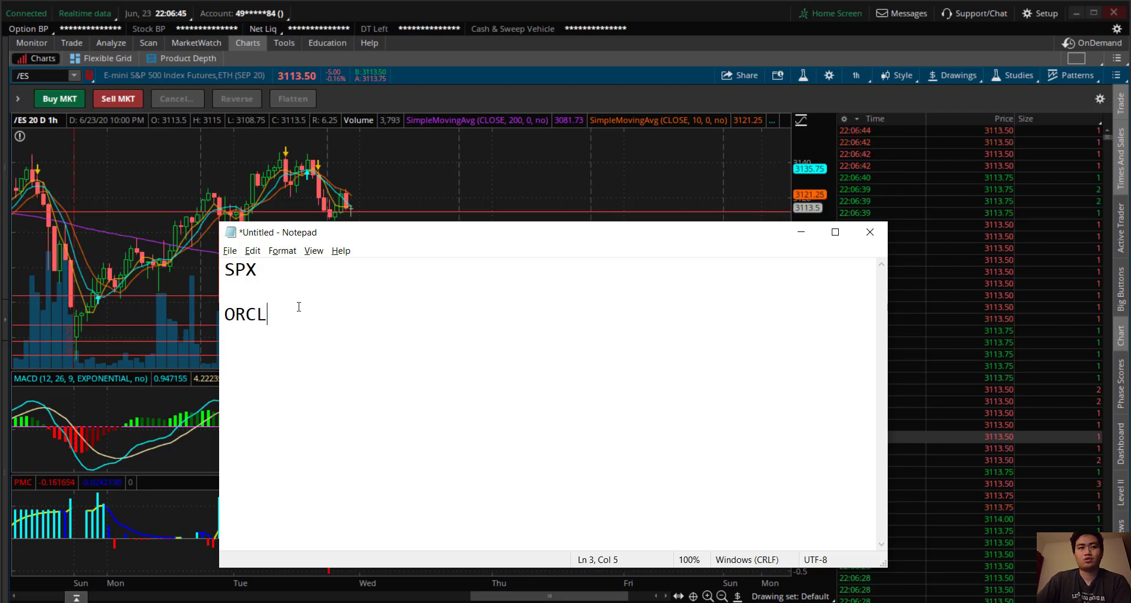
pyautogui.moveTo(298, 305); pyautogui.dragTo(222, 313)
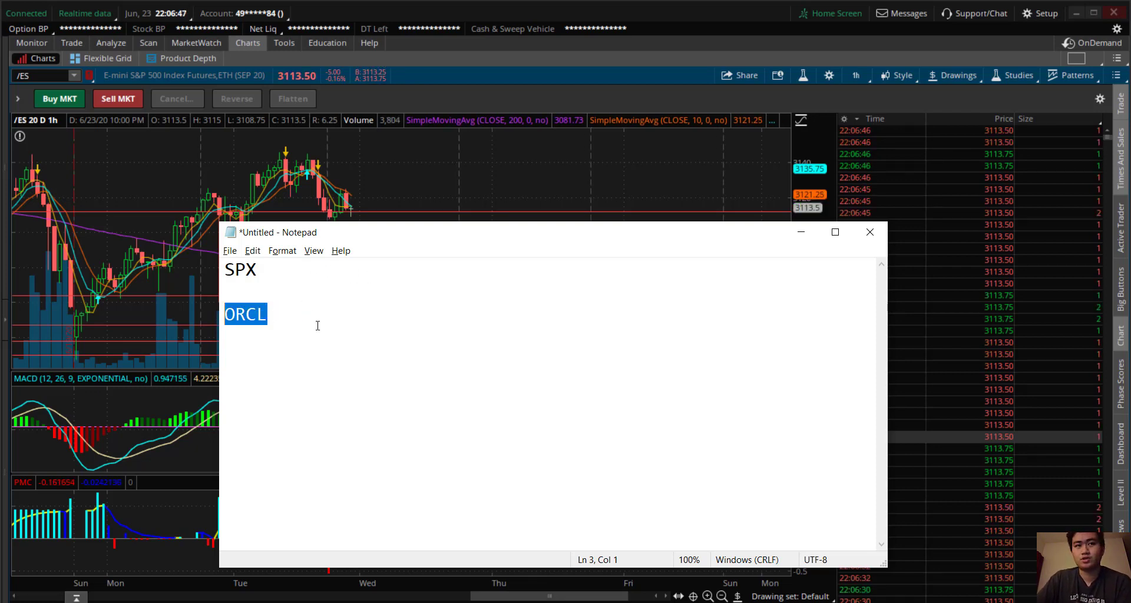
pyautogui.click(801, 233)
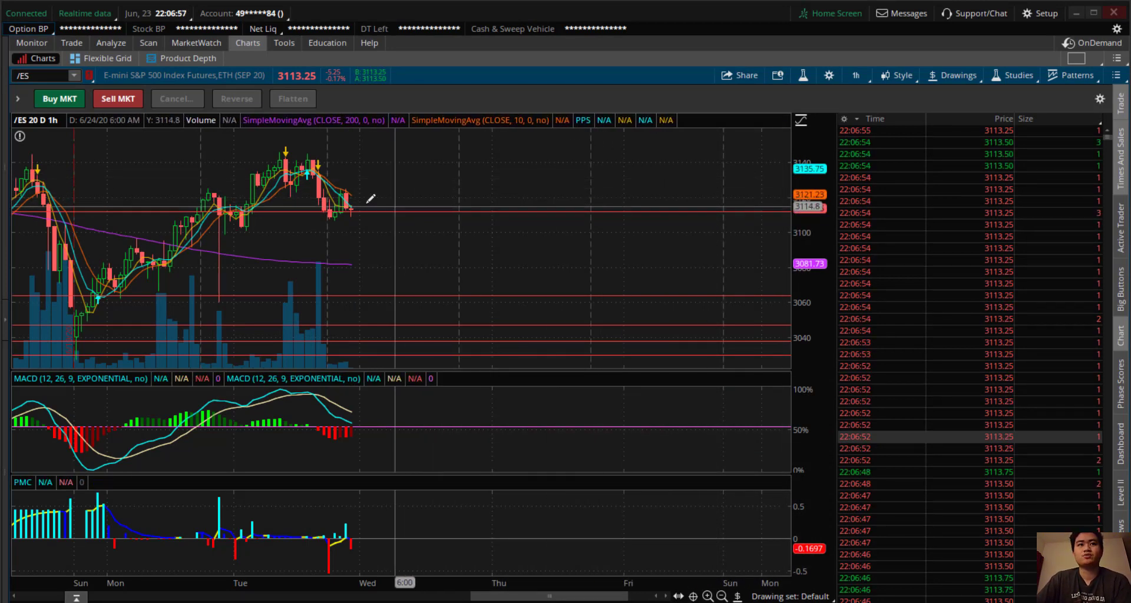
# Examine the /ES chart on the 20 D : 1h time frame, including its lower price level and the preceding days' price action.
pyautogui.click(856, 75)
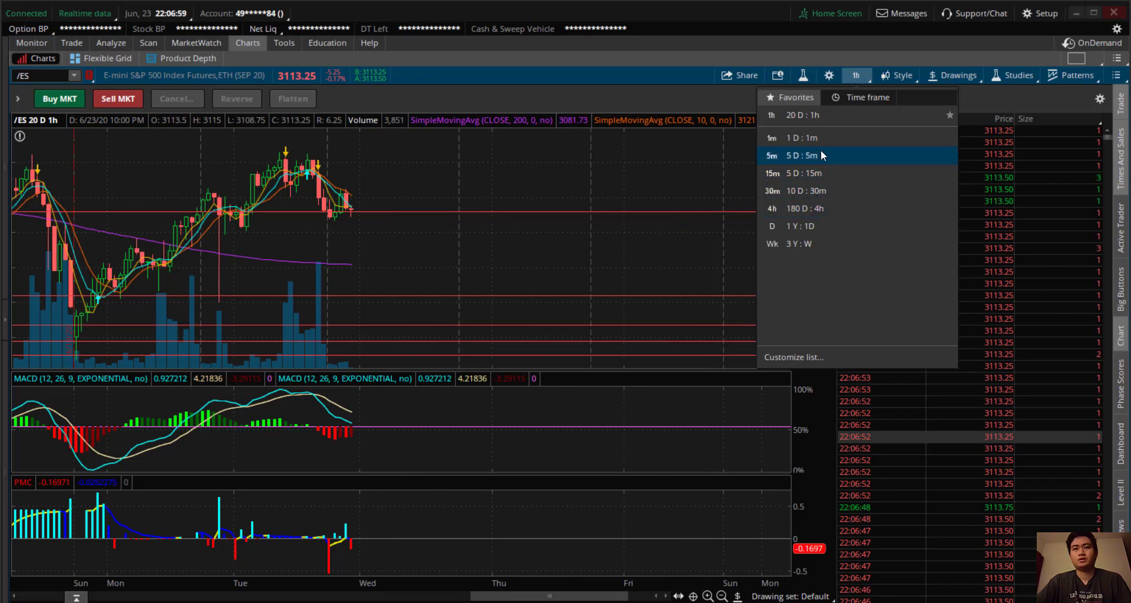
pyautogui.click(822, 118)
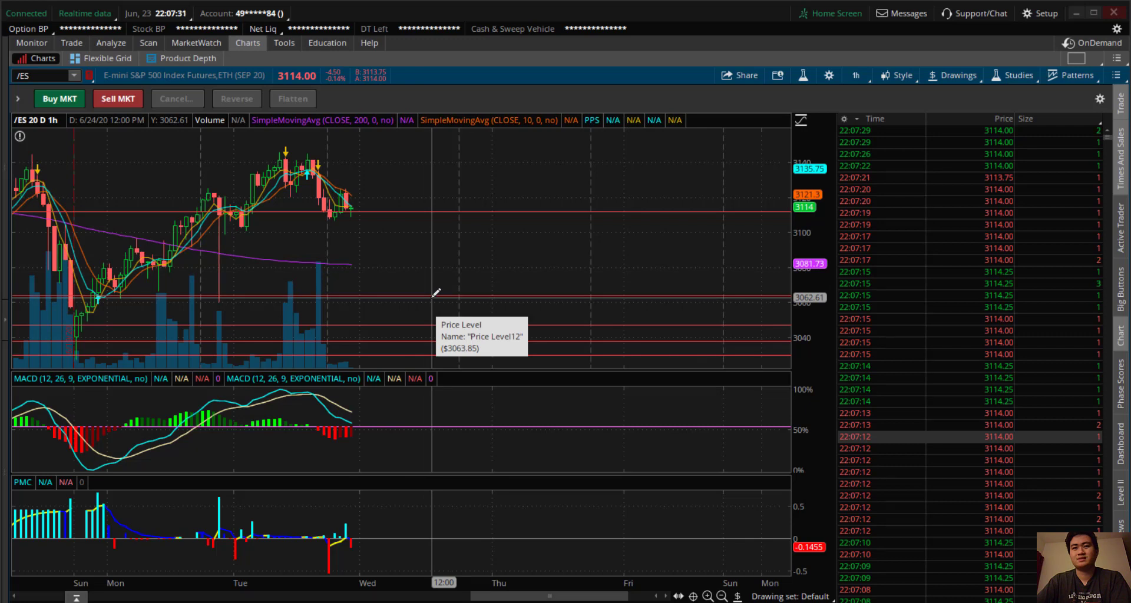
pyautogui.click(437, 291)
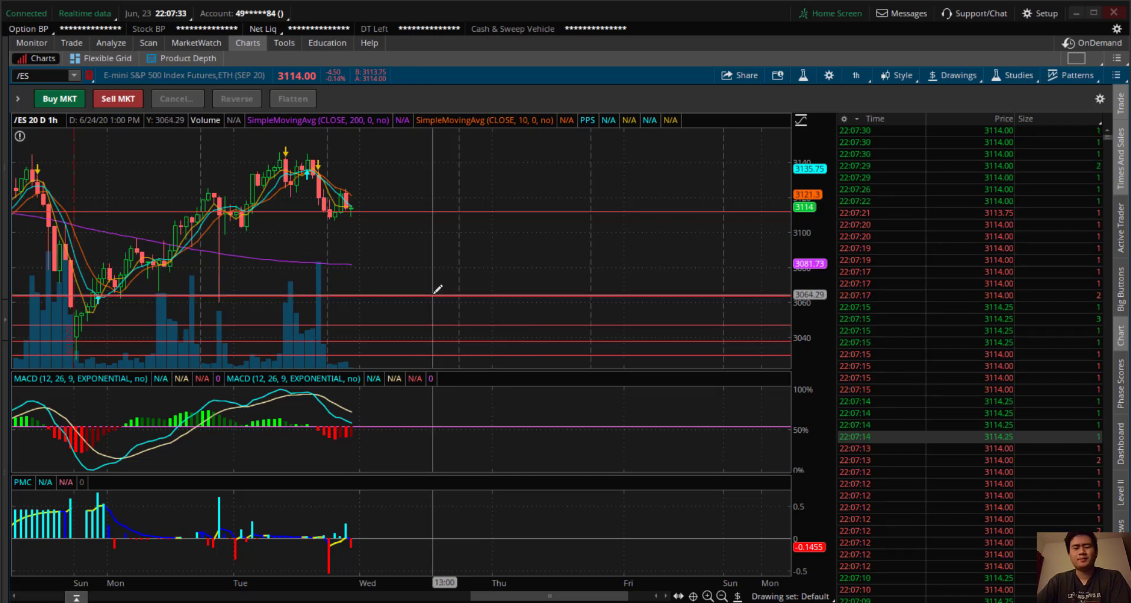
pyautogui.moveTo(437, 290)
pyautogui.mouseDown()
pyautogui.moveTo(444, 299)
pyautogui.moveTo(444, 286)
pyautogui.mouseUp()
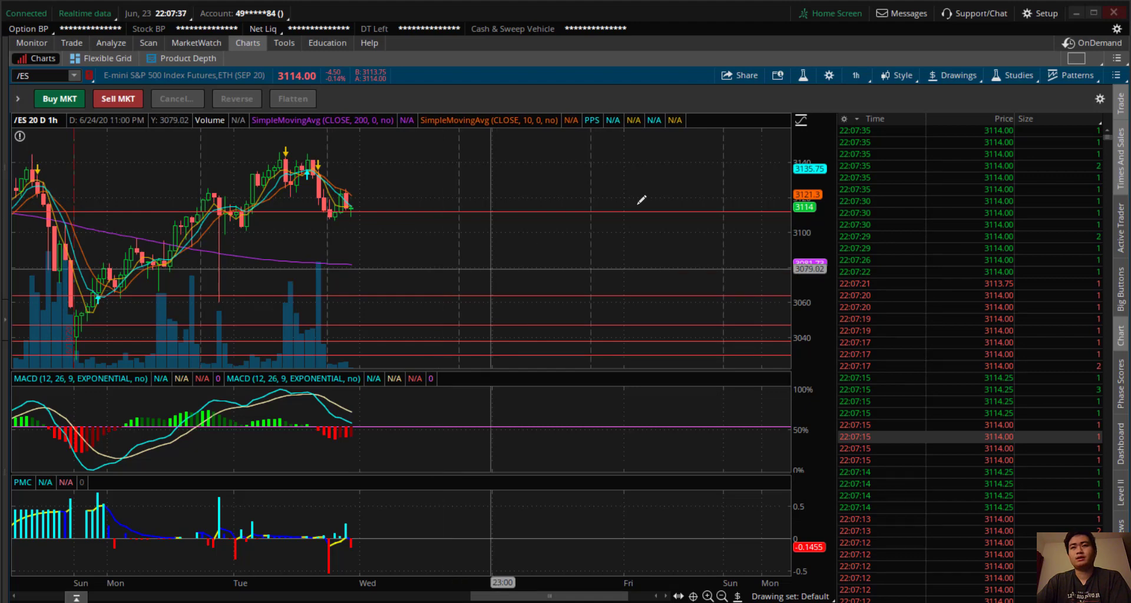
pyautogui.moveTo(596, 600); pyautogui.dragTo(561, 598)
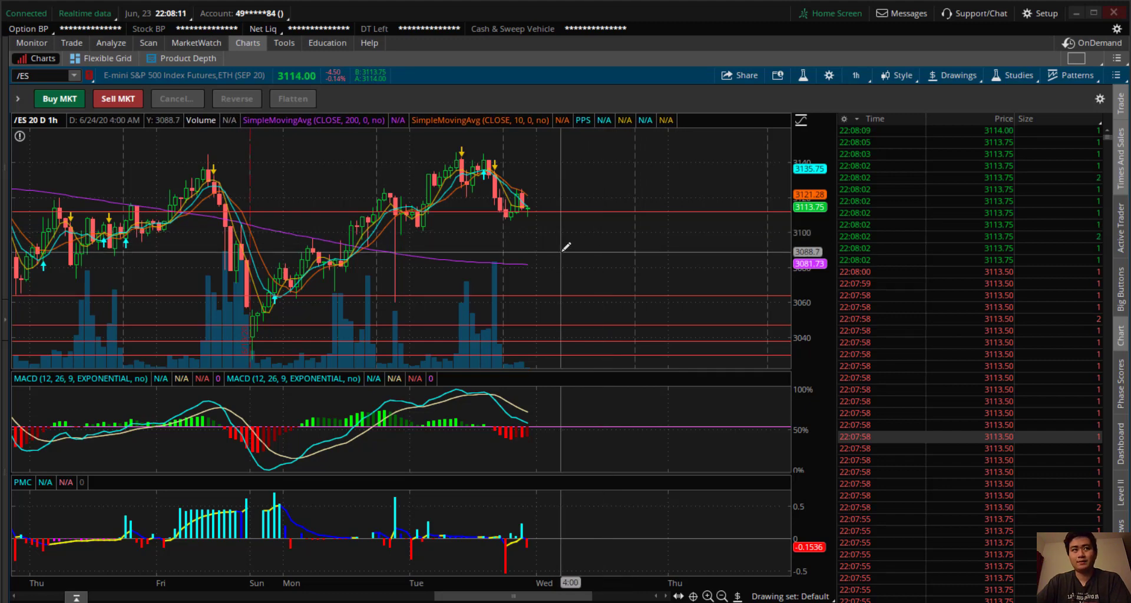
# Open the account's position statement and expand the ORCL holdings to review the individual call options.
pyautogui.click(36, 44)
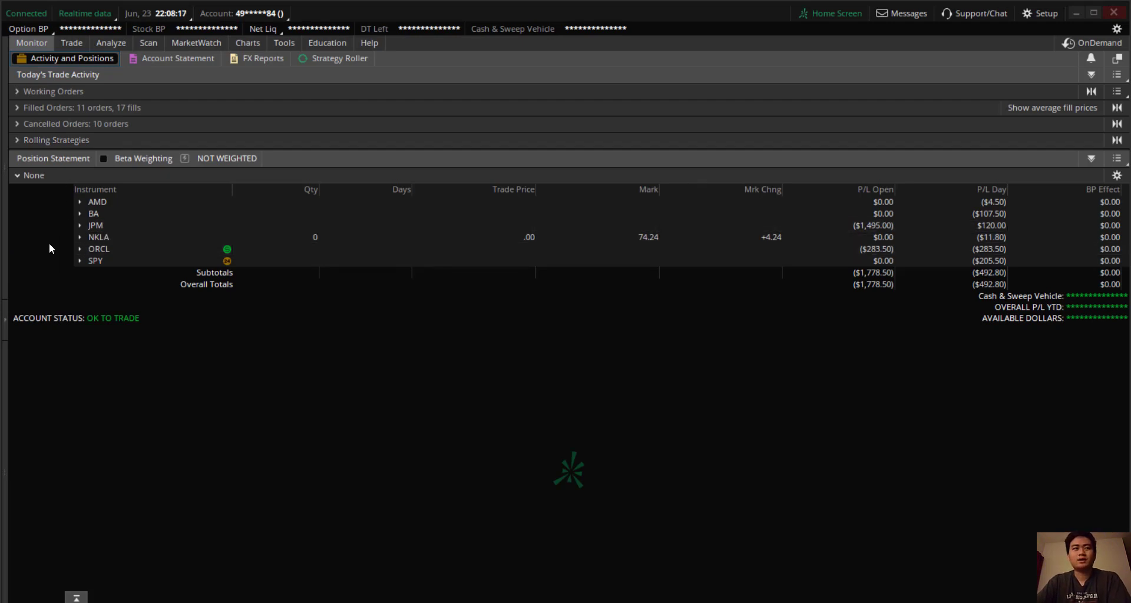
pyautogui.click(80, 248)
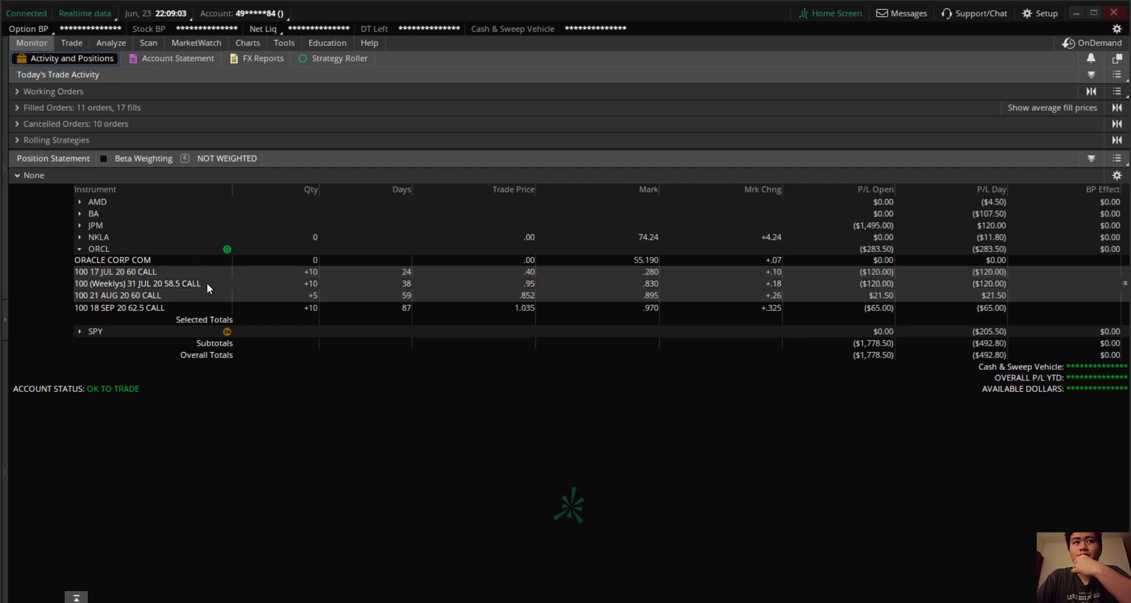
# Load the ORCL chart on the 1 Y : 1D time frame and hide the Time and Sales side panel.
pyautogui.click(242, 42)
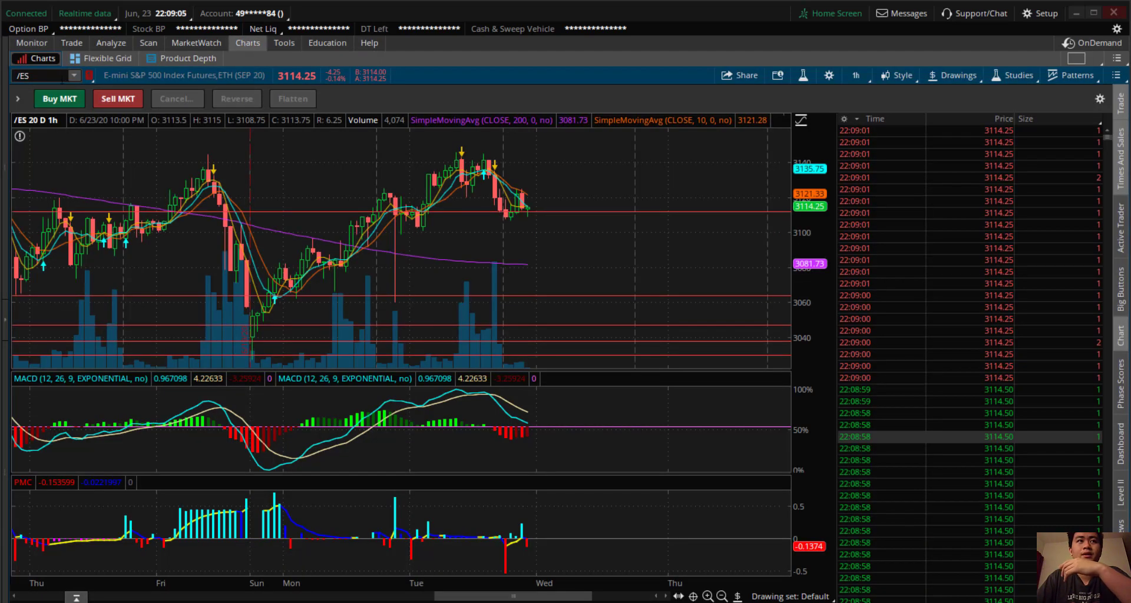
pyautogui.write('ORCL')
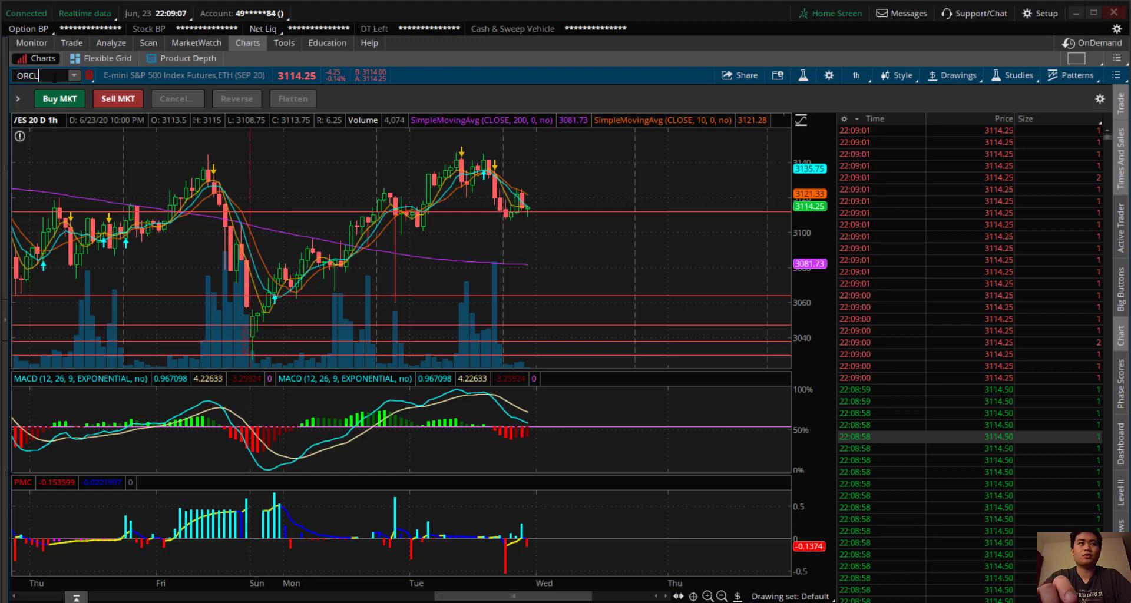
pyautogui.press('Return')
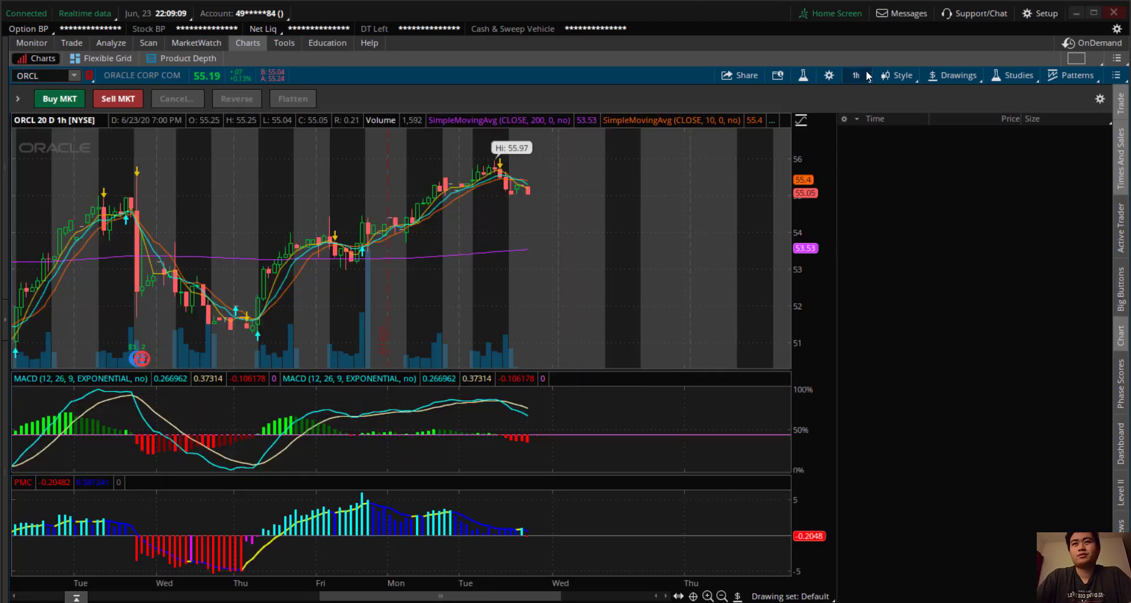
pyautogui.click(859, 73)
pyautogui.click(832, 229)
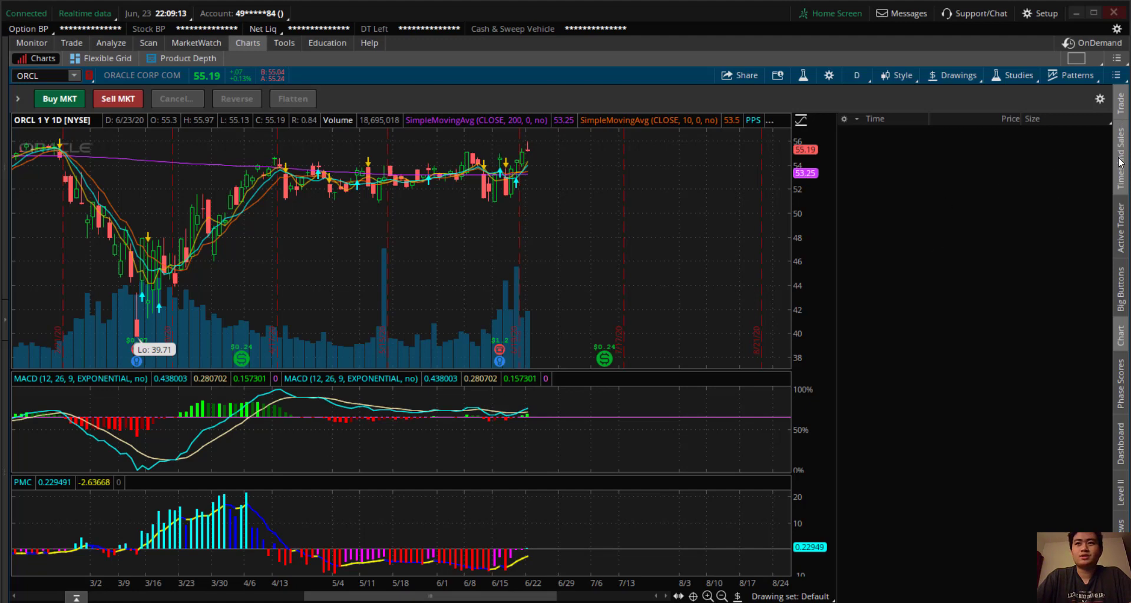
pyautogui.click(1120, 159)
pyautogui.scroll(-3, 793, 280)
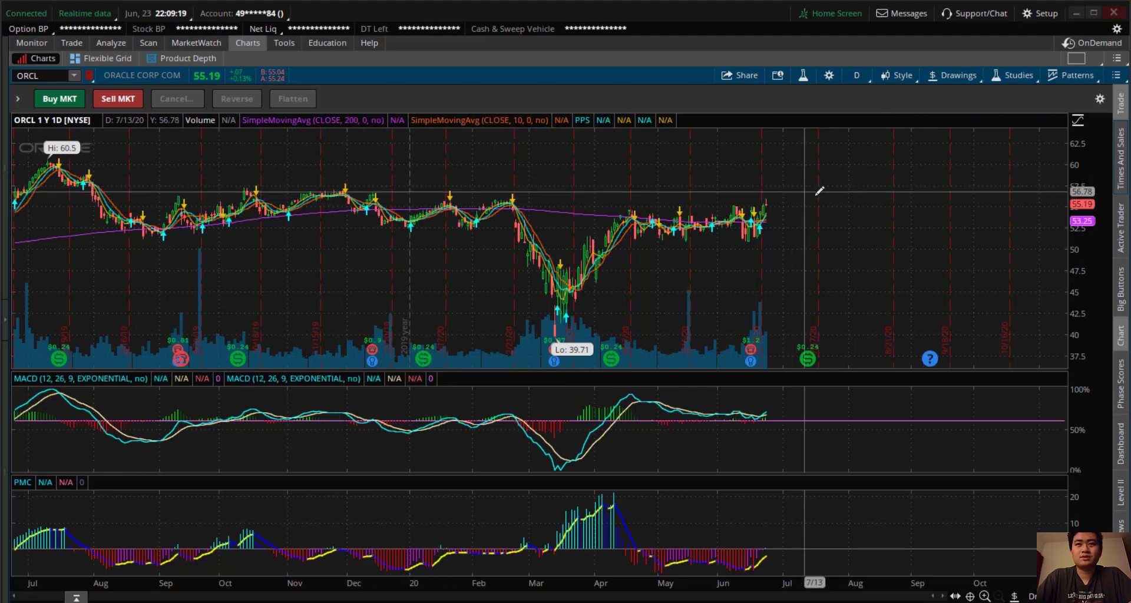
# Place a horizontal price level at the high of the 6/23 candle on the ORCL daily chart, at about 56.
pyautogui.moveTo(785, 197); pyautogui.dragTo(738, 197)
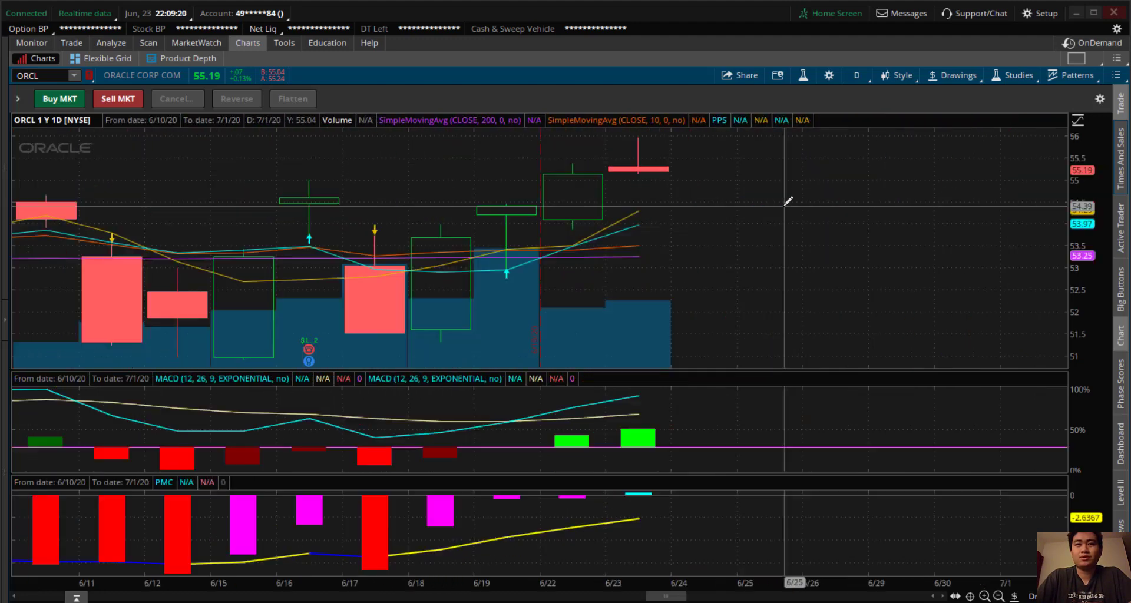
pyautogui.click(698, 135)
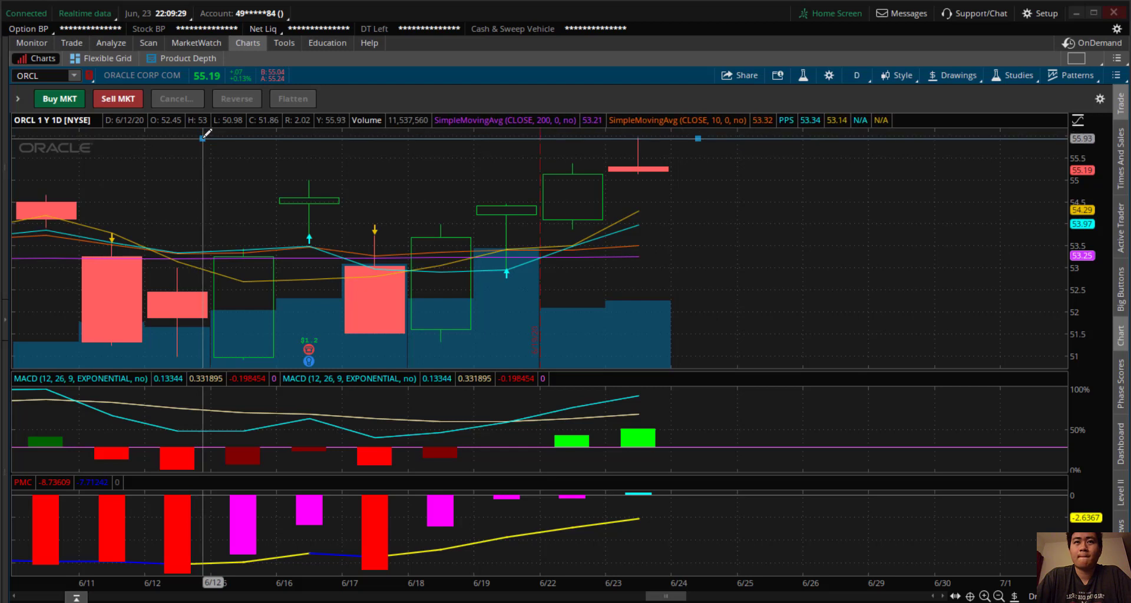
pyautogui.rightClick(771, 276)
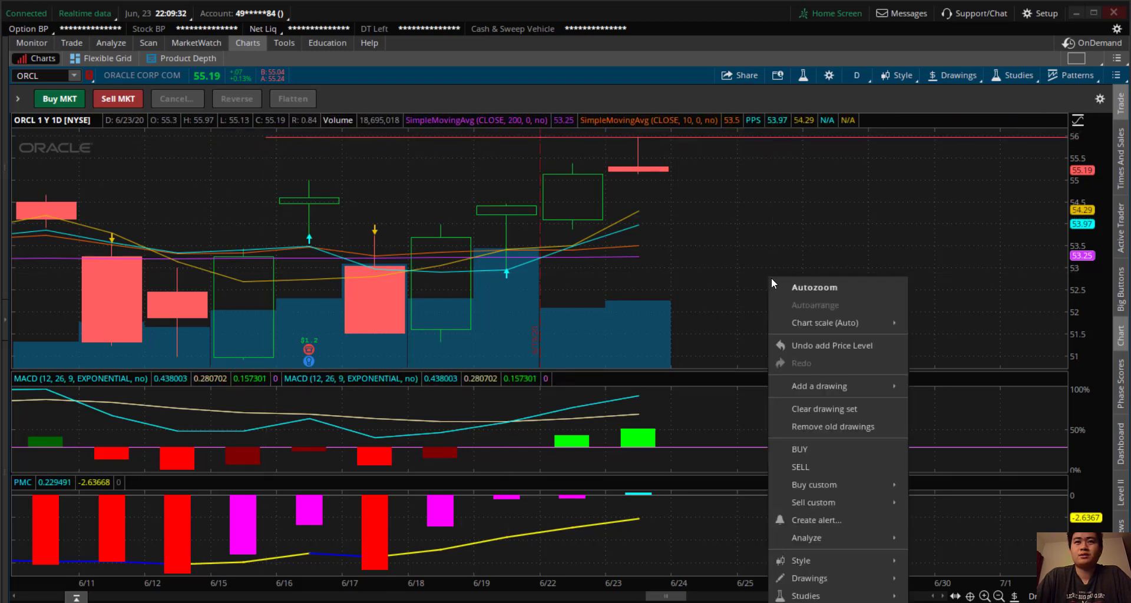
pyautogui.click(776, 283)
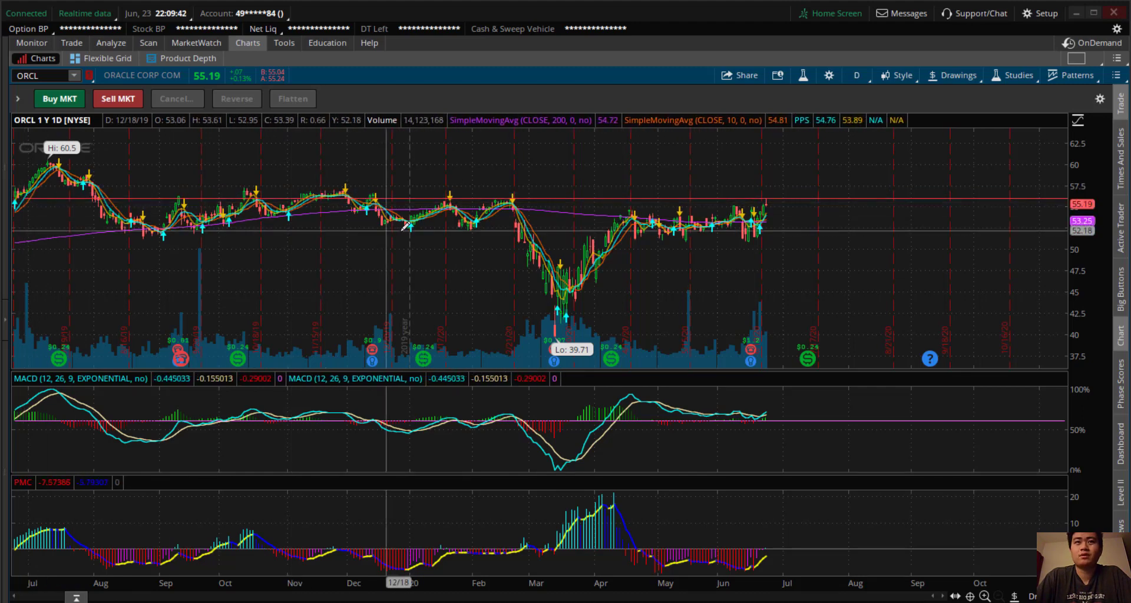
# Examine ORCL's daily price action since January against the price level, including the February drop and the latest June candles.
pyautogui.moveTo(410, 218); pyautogui.dragTo(591, 217)
pyautogui.click(663, 217)
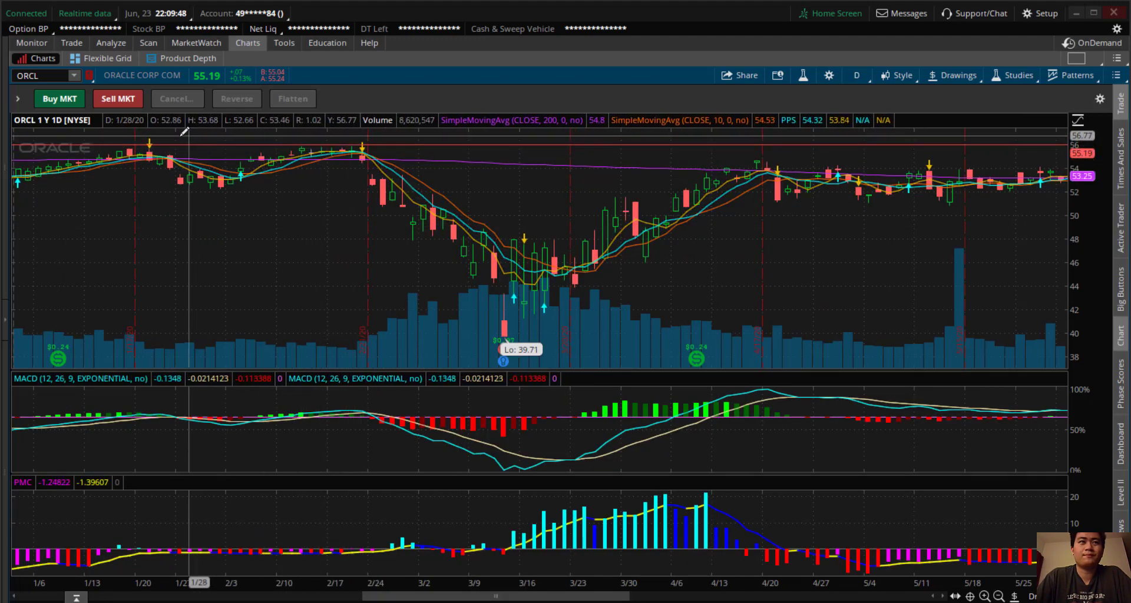
pyautogui.rightClick(237, 240)
pyautogui.click(260, 244)
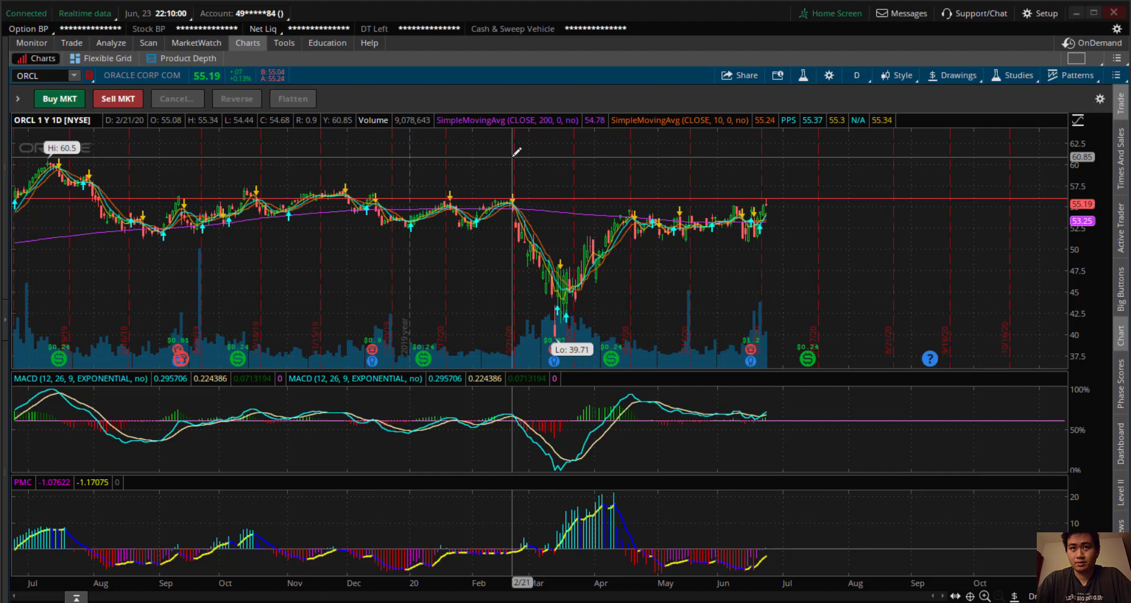
pyautogui.moveTo(594, 168); pyautogui.dragTo(954, 232)
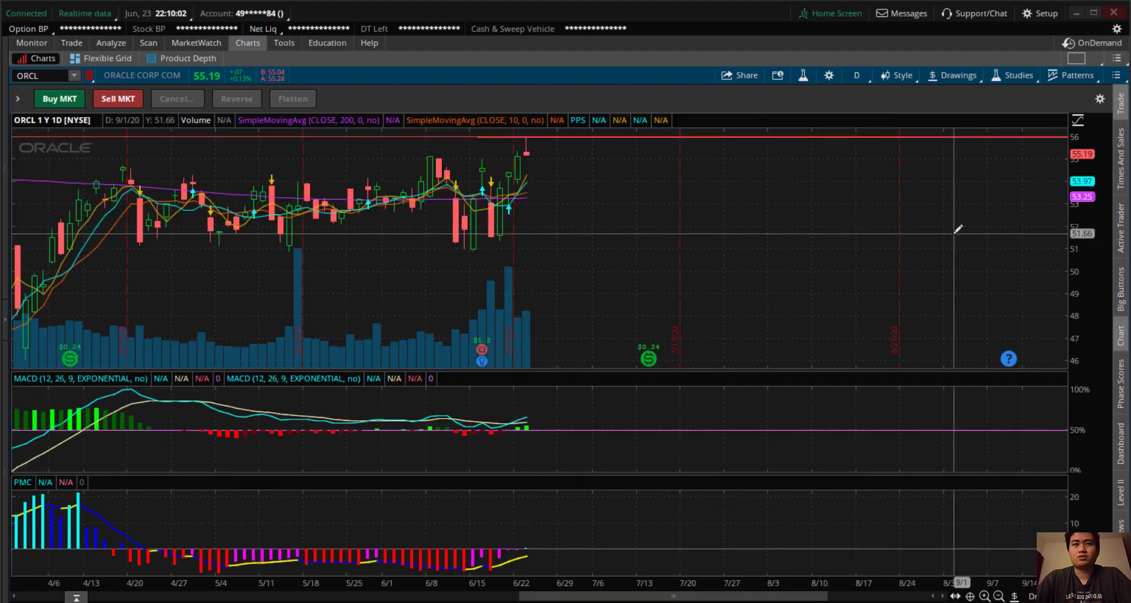
pyautogui.moveTo(1076, 195); pyautogui.dragTo(1078, 218)
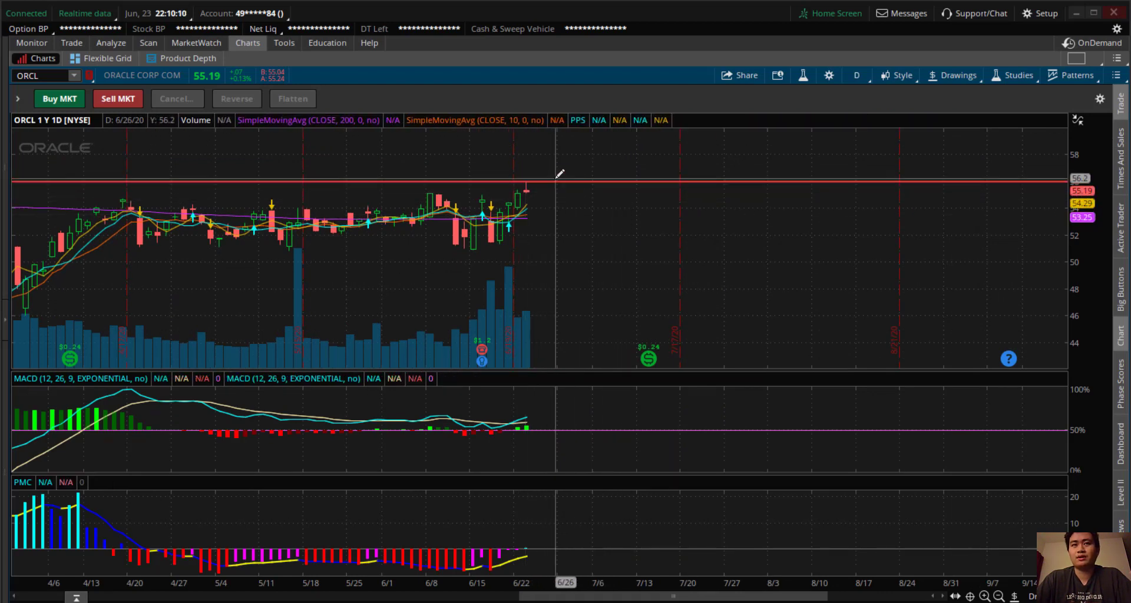
pyautogui.rightClick(584, 164)
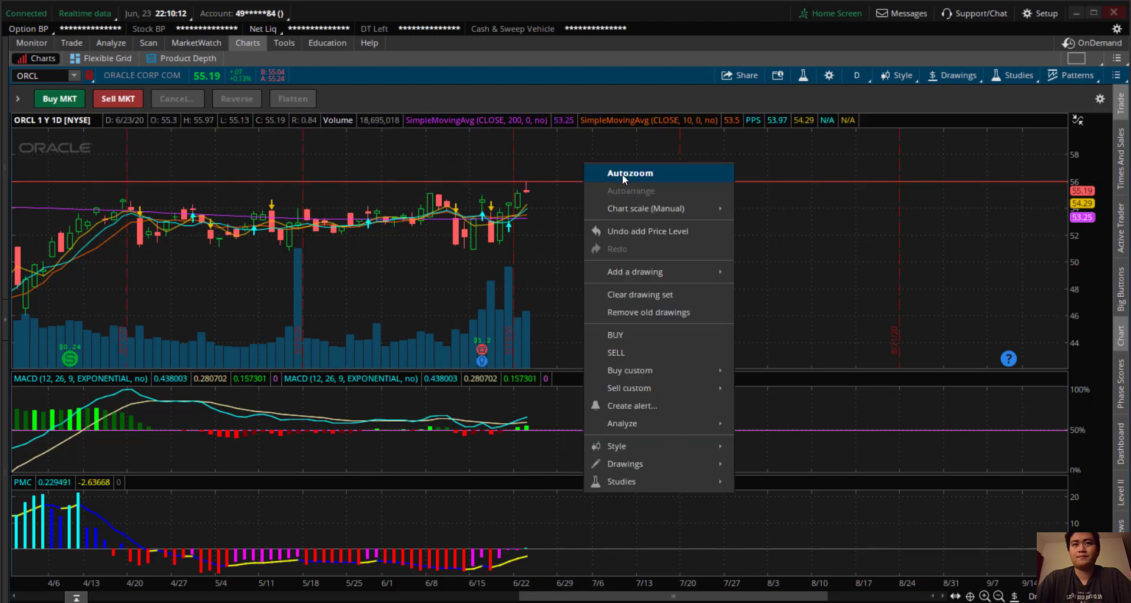
pyautogui.click(637, 172)
pyautogui.moveTo(372, 235); pyautogui.dragTo(973, 259)
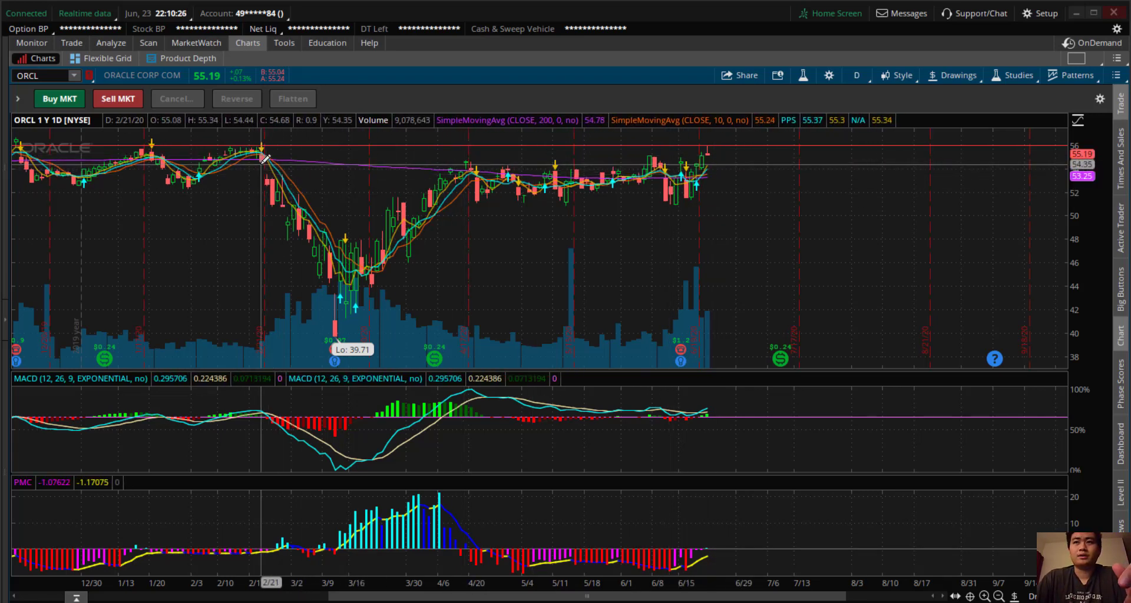
pyautogui.rightClick(823, 210)
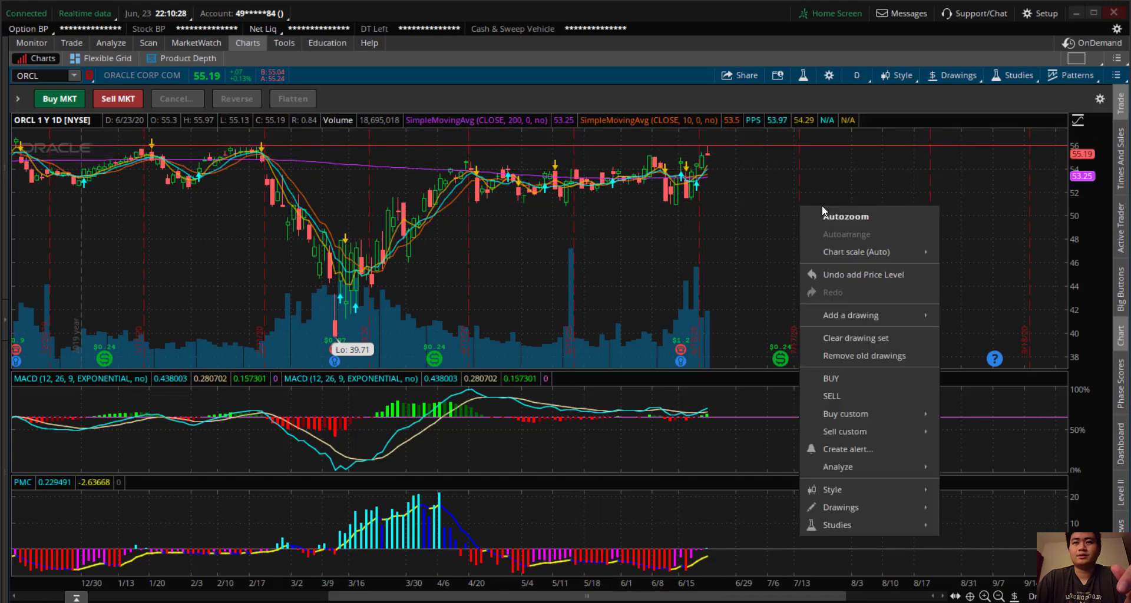
pyautogui.click(832, 216)
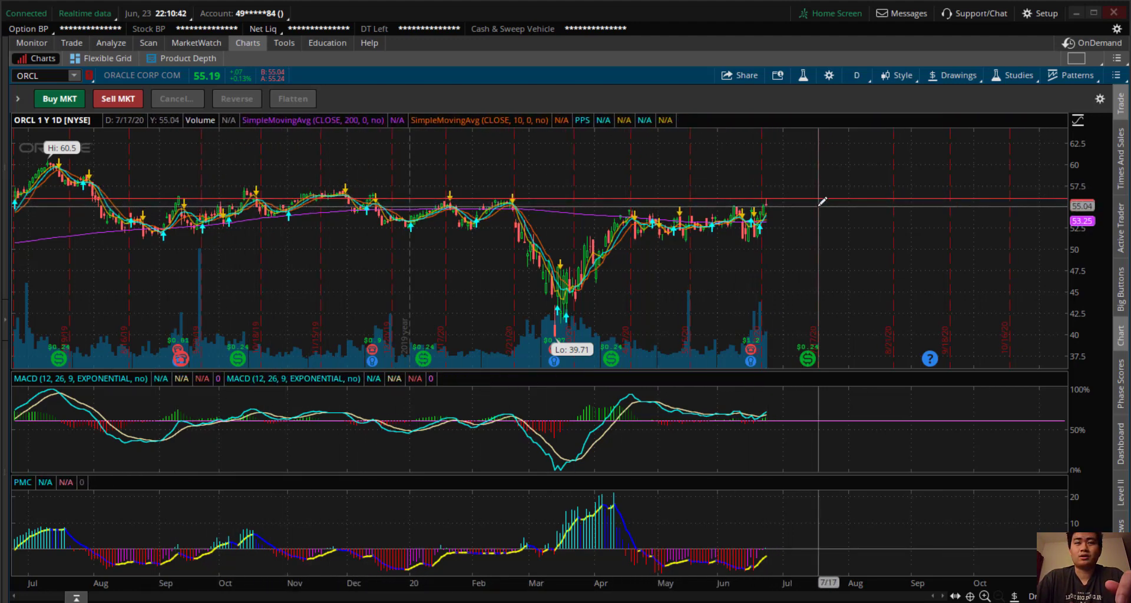
pyautogui.moveTo(729, 188); pyautogui.dragTo(824, 192)
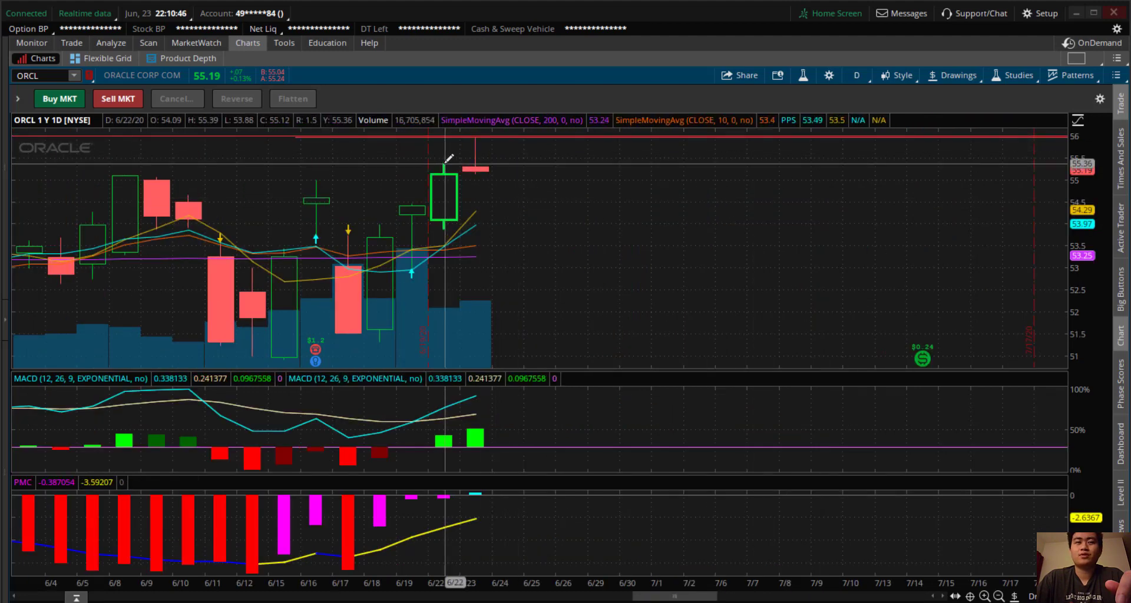
# Switch the ORCL chart to the 20 D : 1h time frame and examine recent hourly candles against the price level.
pyautogui.click(858, 76)
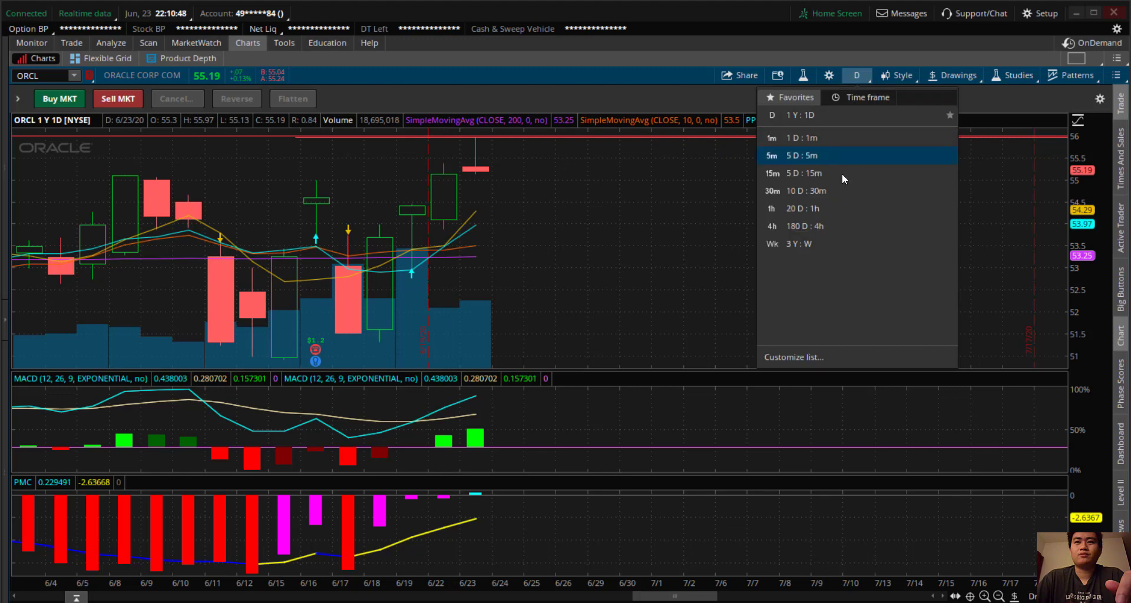
pyautogui.click(833, 212)
pyautogui.rightClick(726, 245)
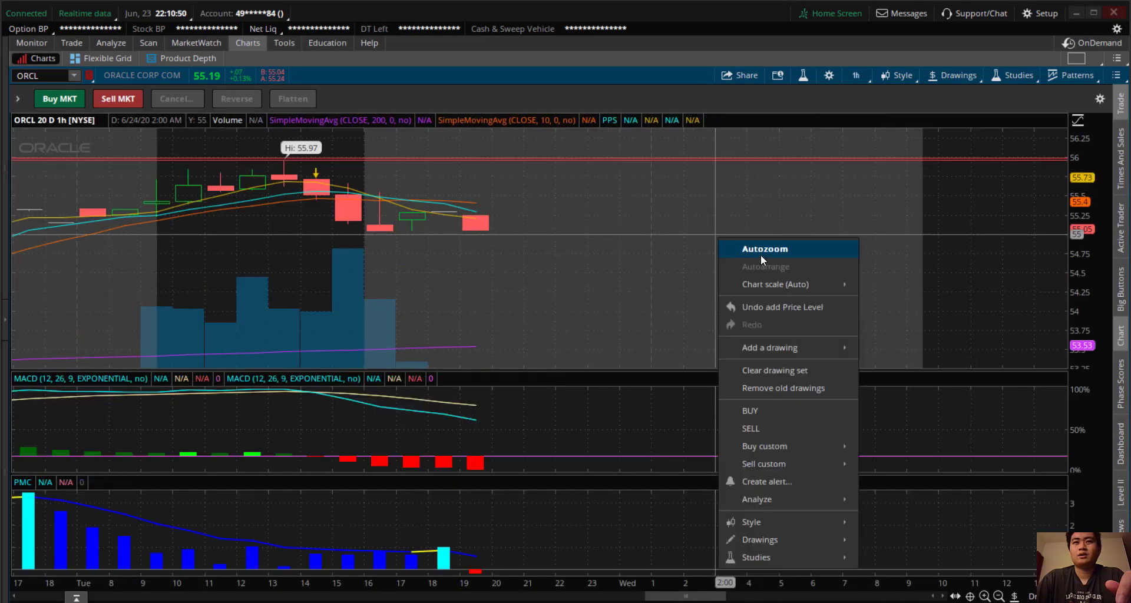
pyautogui.click(761, 254)
pyautogui.scroll(3, 503, 288)
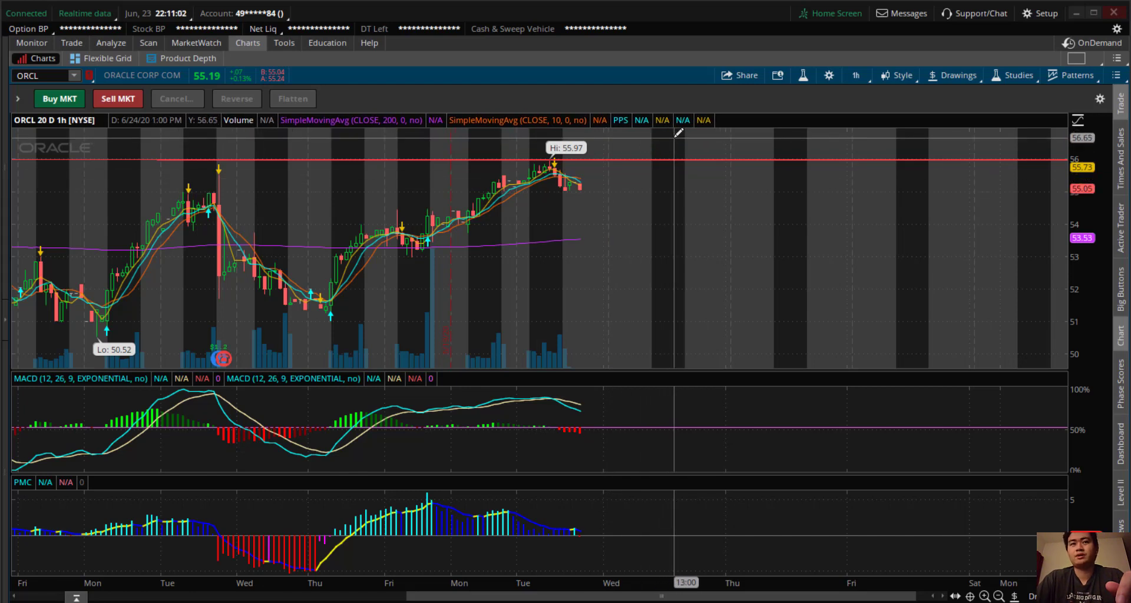
pyautogui.rightClick(629, 200)
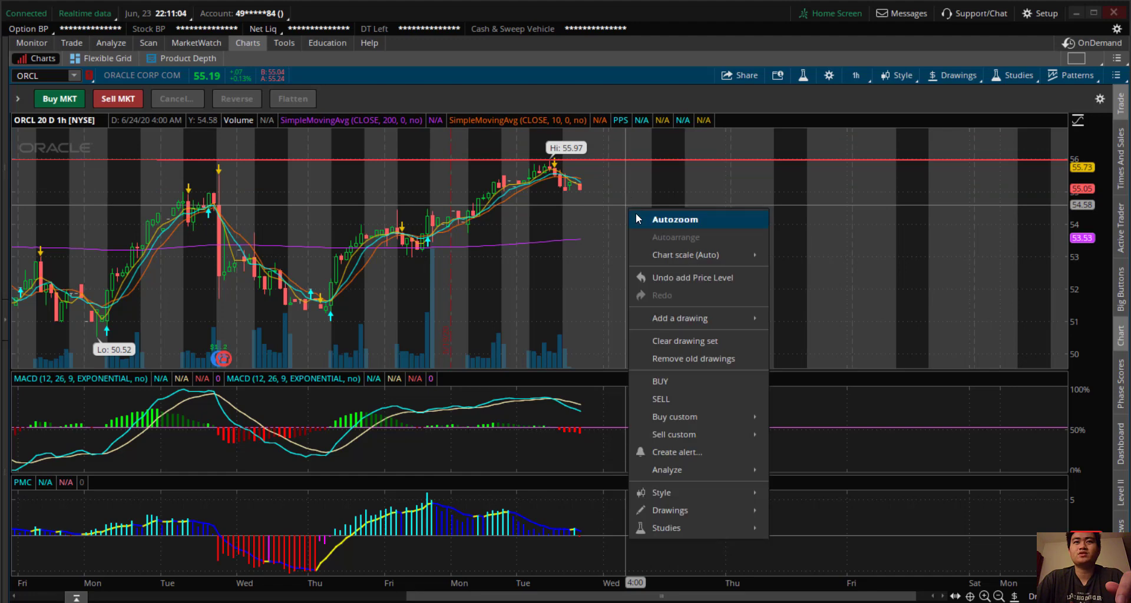
pyautogui.click(653, 206)
# Review the ORCL call option positions in the position statement and return to the ORCL chart.
pyautogui.click(32, 41)
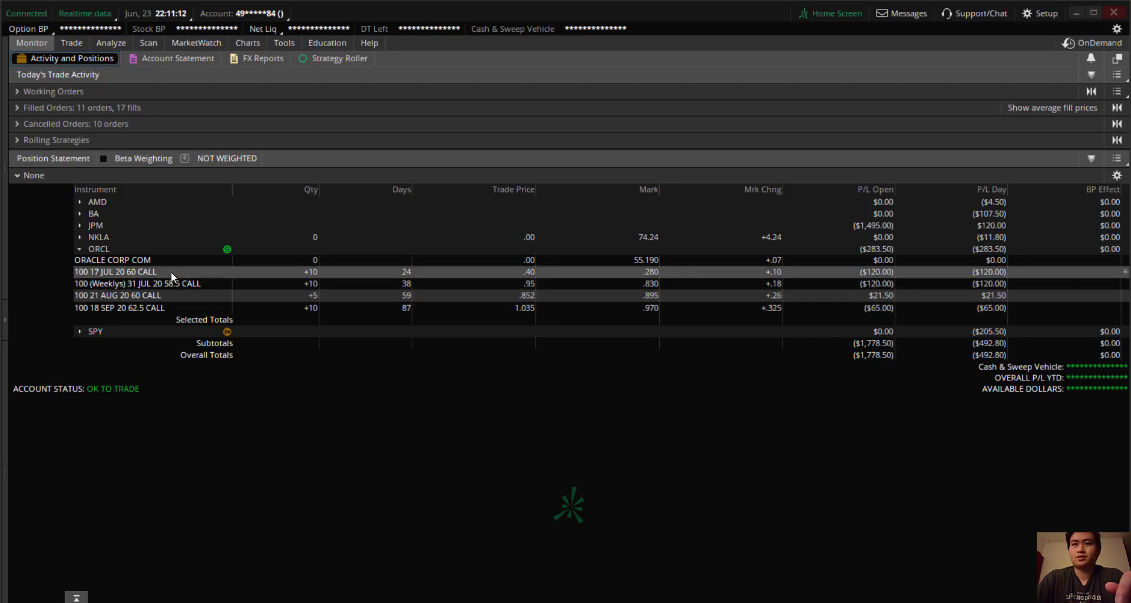
pyautogui.click(249, 45)
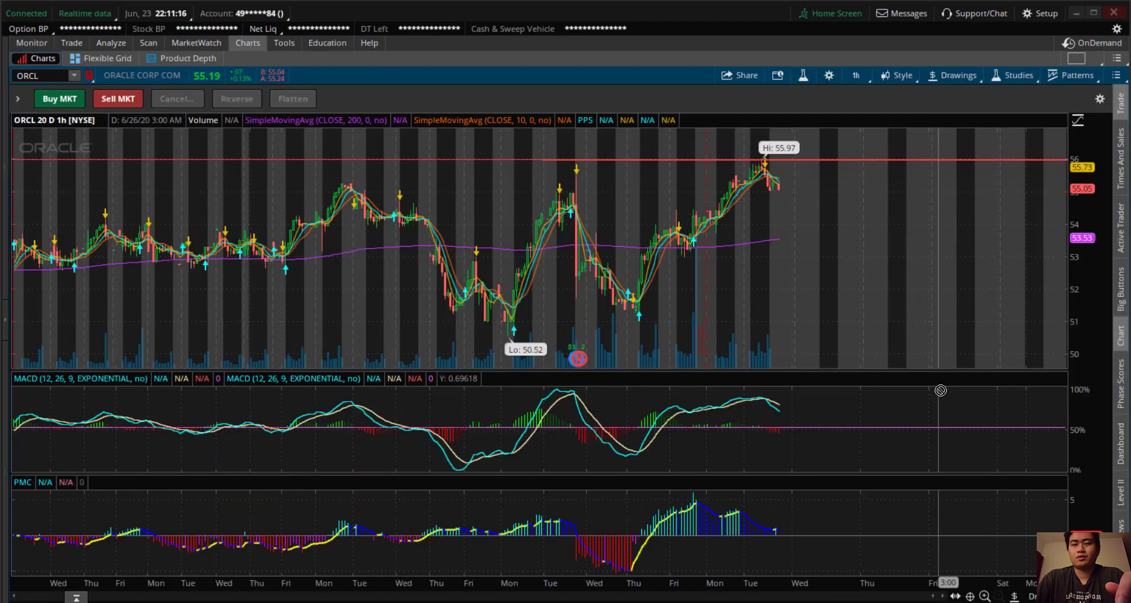
# Switch the ORCL chart to the 1 Y : 1D time frame.
pyautogui.rightClick(865, 266)
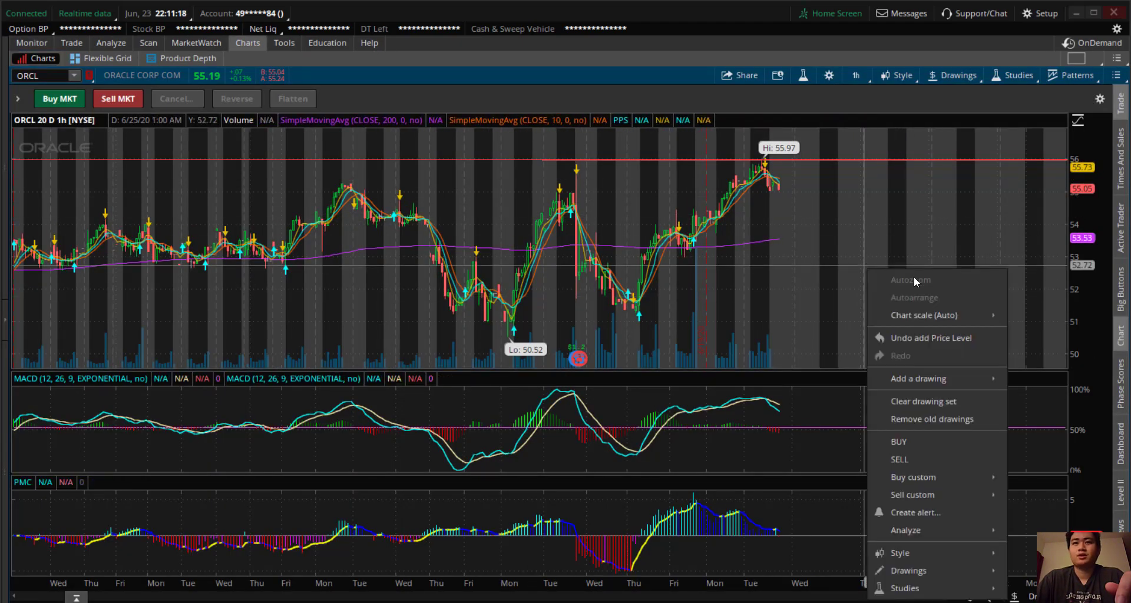
pyautogui.click(856, 76)
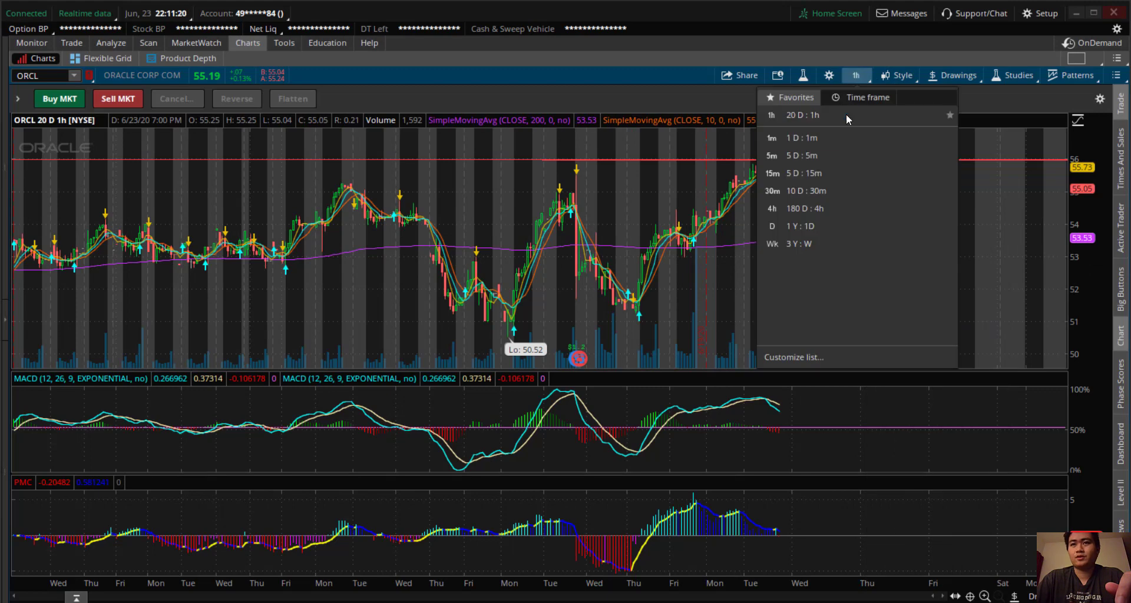
pyautogui.click(821, 225)
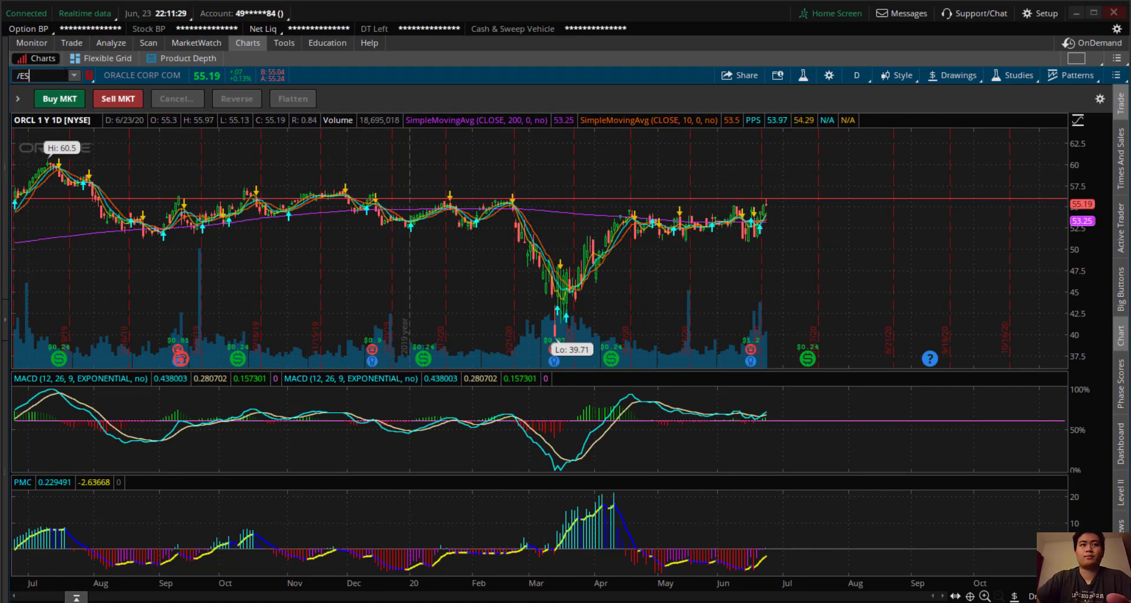
# Load the /ES futures chart and examine the June daily candles against the drawn horizontal price levels.
pyautogui.press('Return')
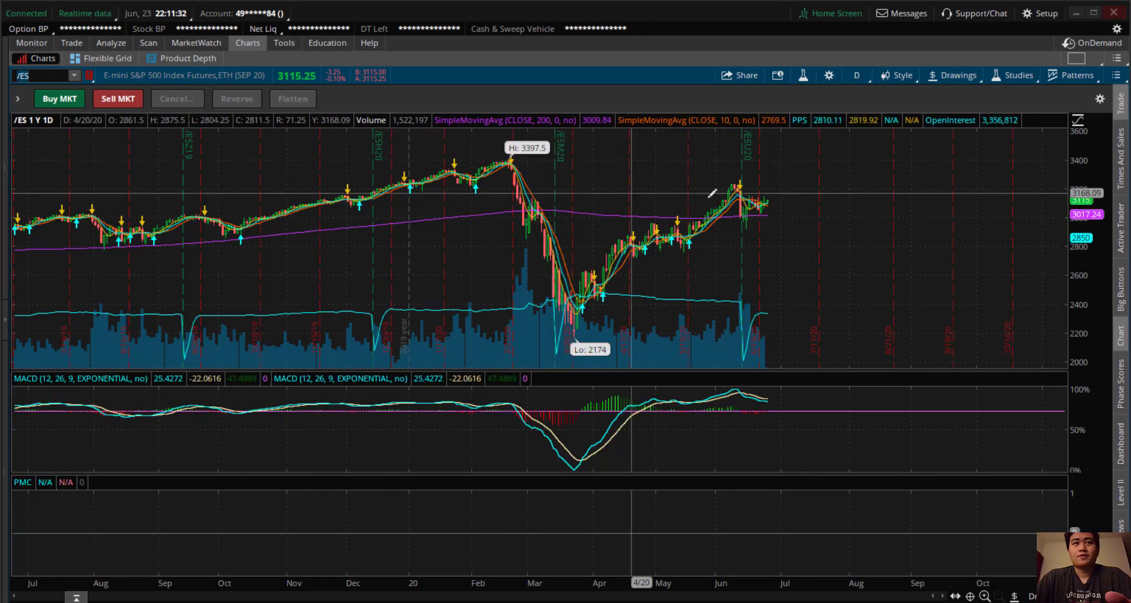
pyautogui.moveTo(980, 194); pyautogui.dragTo(631, 194)
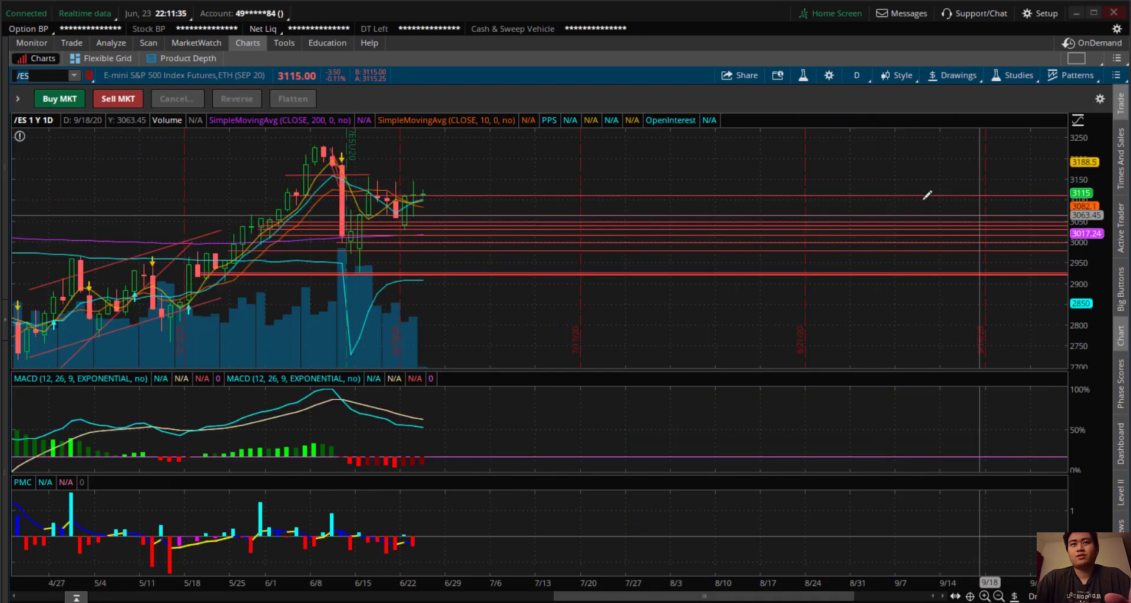
pyautogui.moveTo(178, 162); pyautogui.dragTo(610, 230)
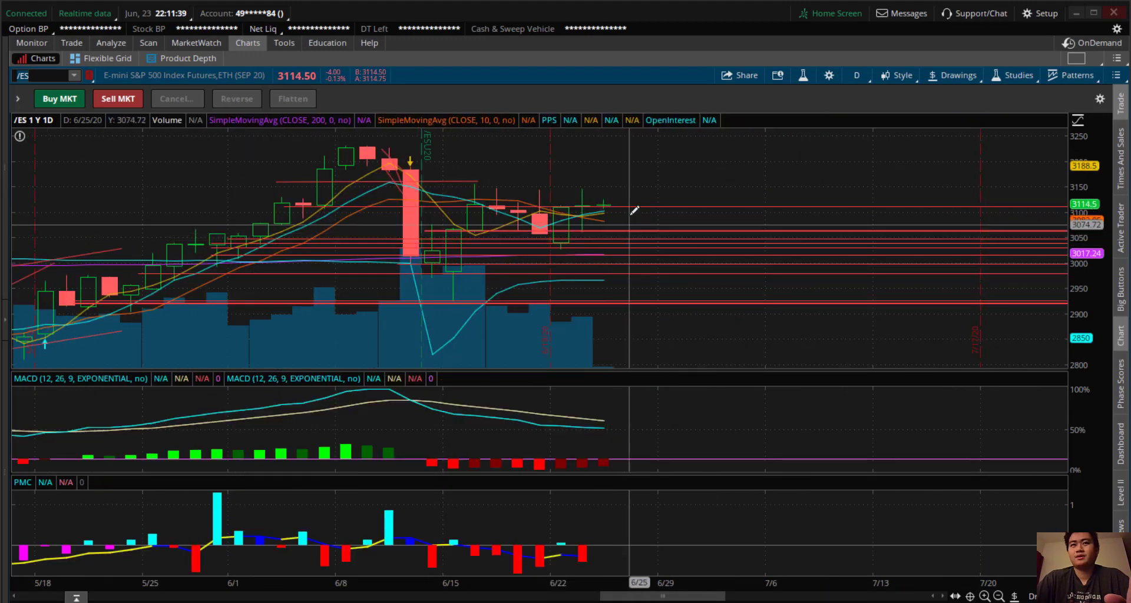